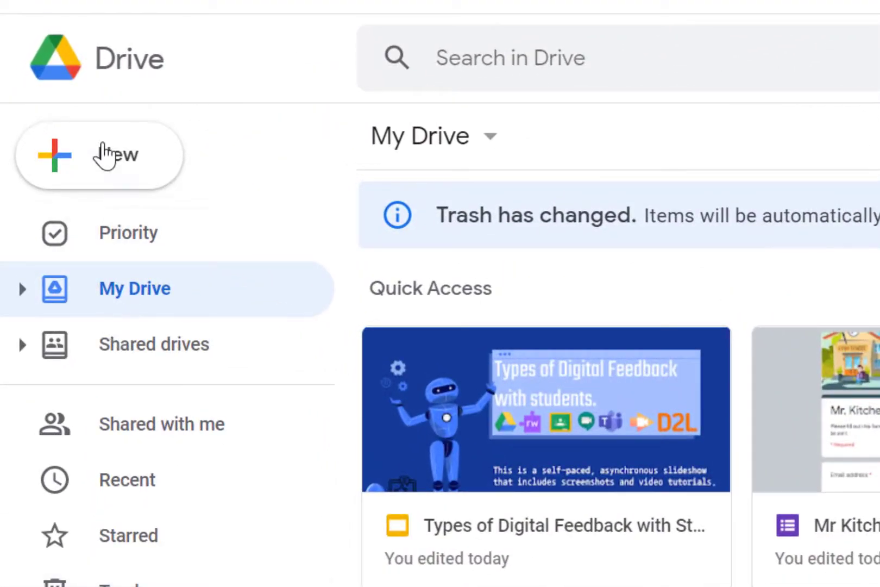
Create a new blank Google Form and title it "How are you feeling?".
click(106, 155)
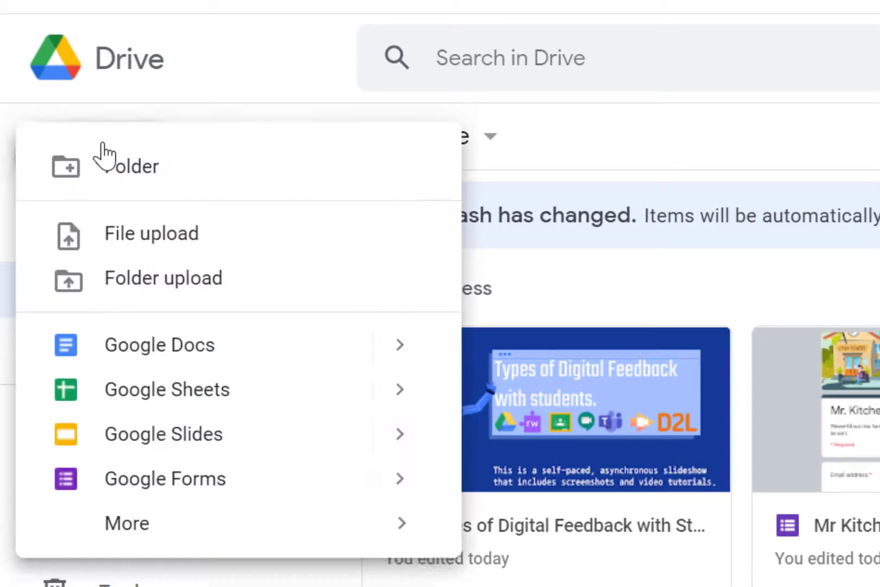
click(170, 490)
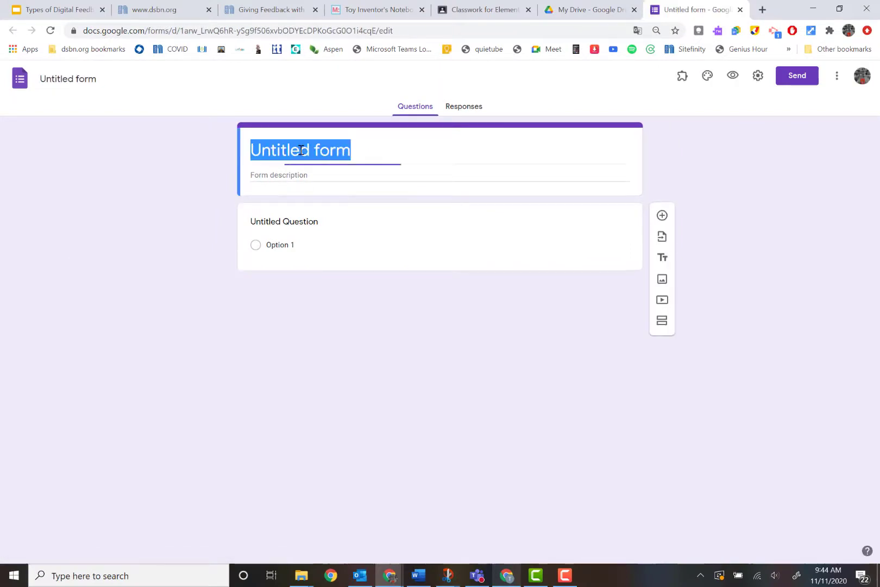
key(BackSpace)
text(How are you feeling?)
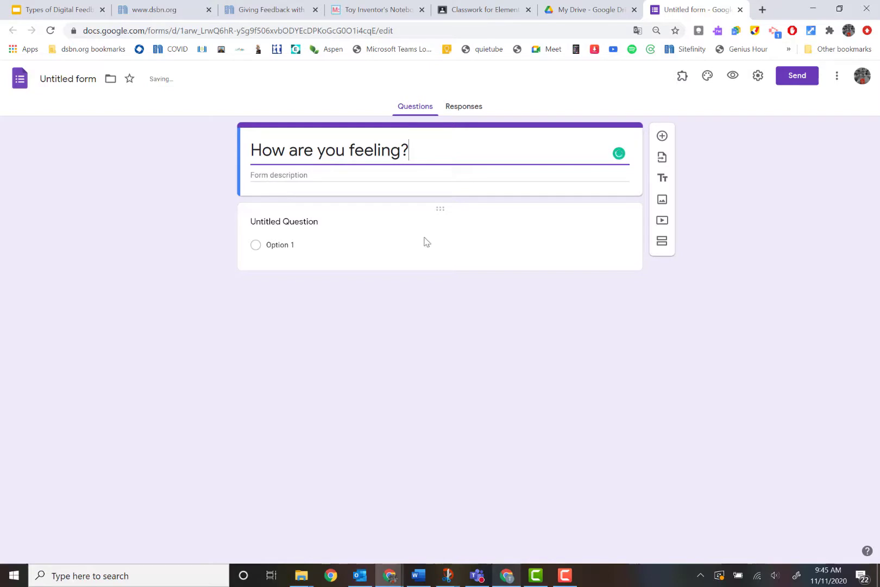
Set the first question to multiple choice and word it "How are you feeling this morning?".
click(330, 212)
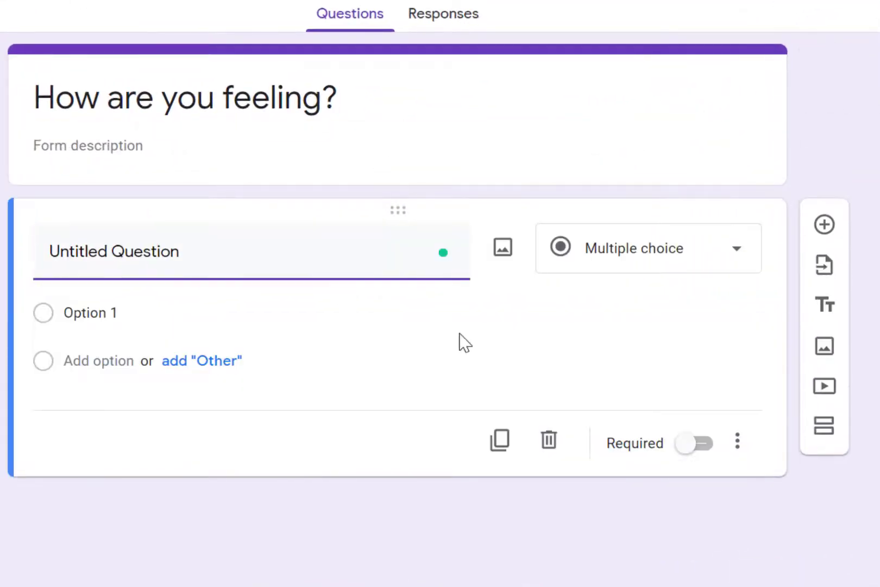
click(742, 263)
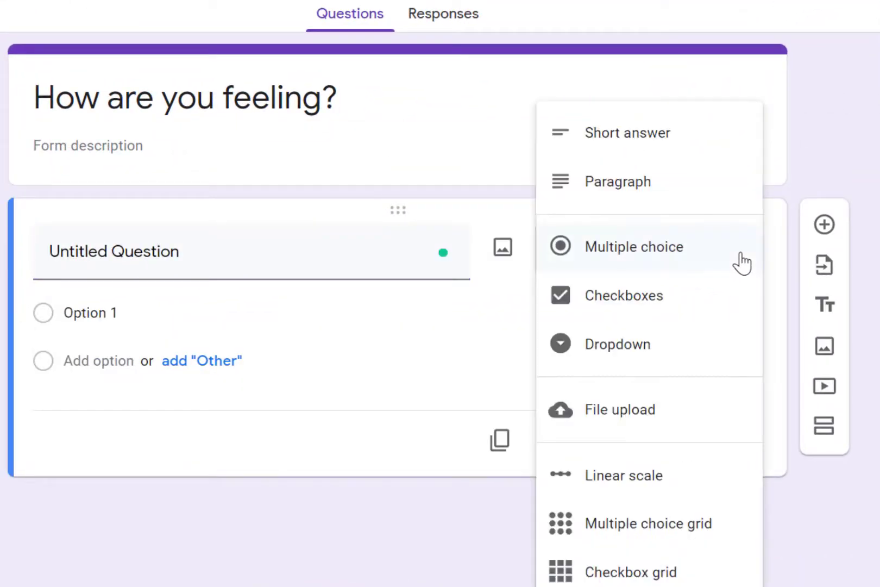
click(650, 255)
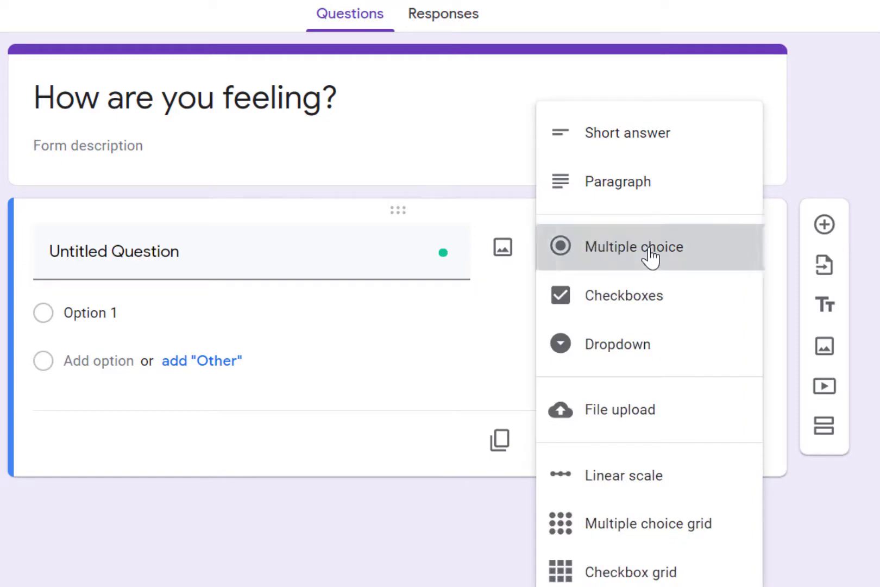
click(185, 247)
text(How are you feeling this morning?)
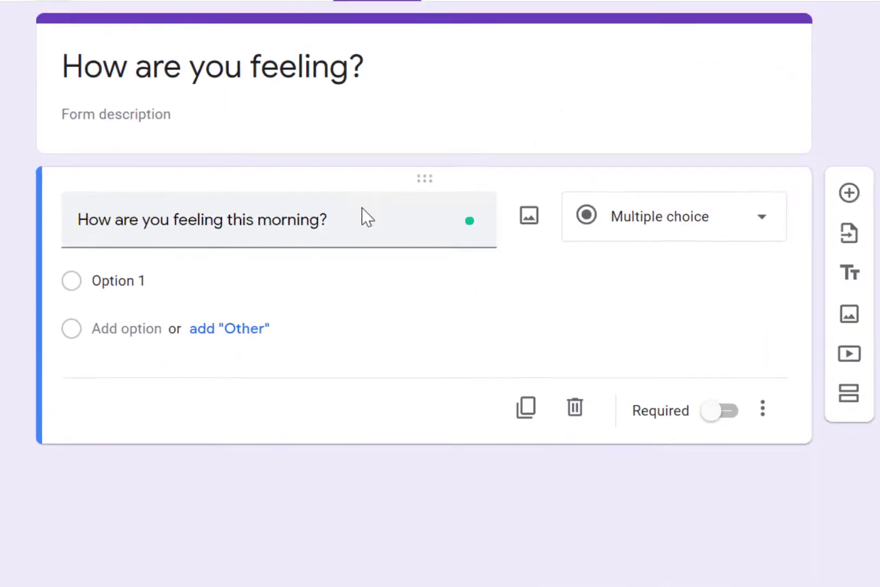
Enter Excited, Happy, Tired and Hungry as the question's answer options.
click(171, 290)
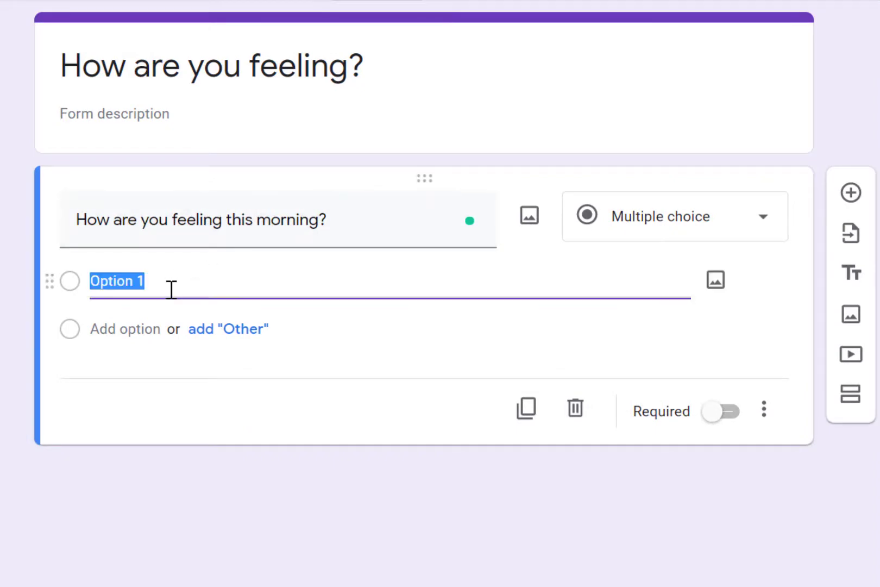
text(E)
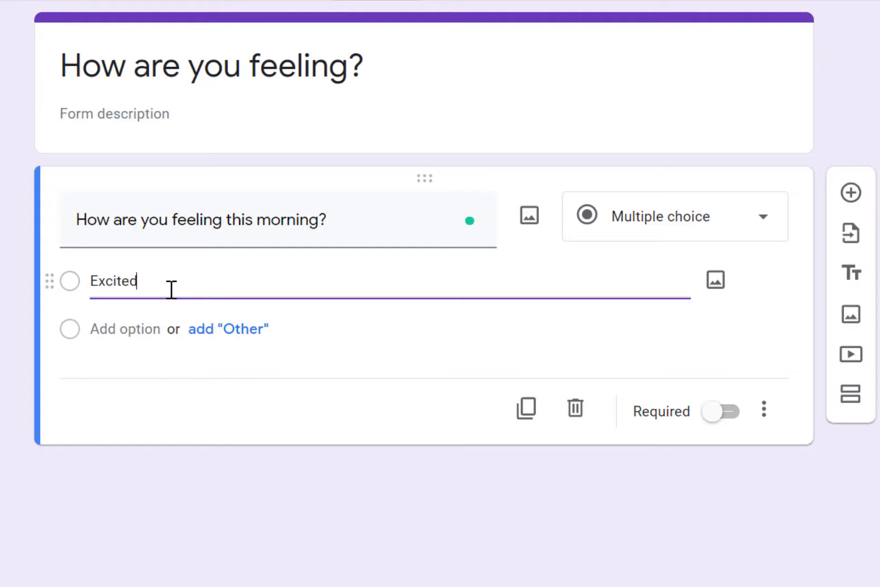
text(xcited)
click(135, 329)
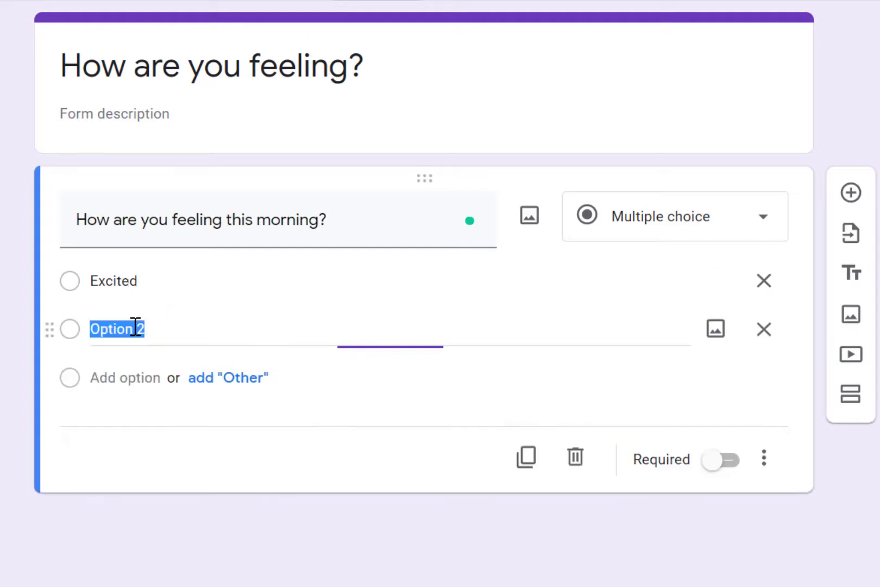
text(Happy)
click(118, 374)
text(Tired)
click(128, 424)
text(Hungr)
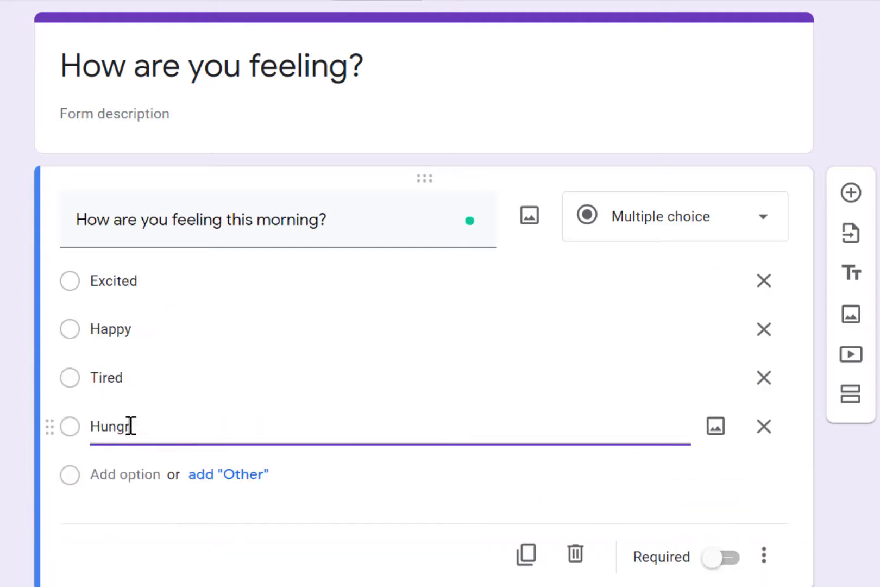
text(y)
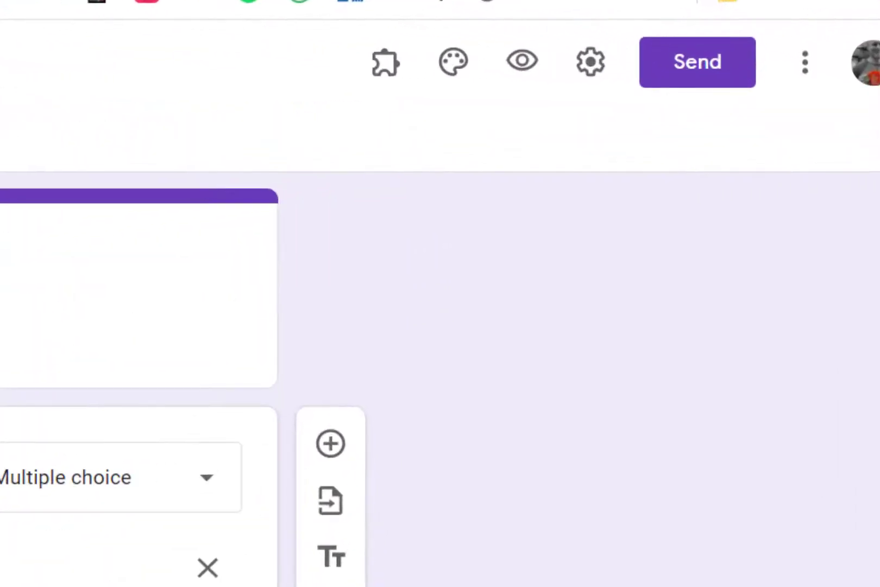
Preview the form as respondents see it, and close the preview.
click(523, 61)
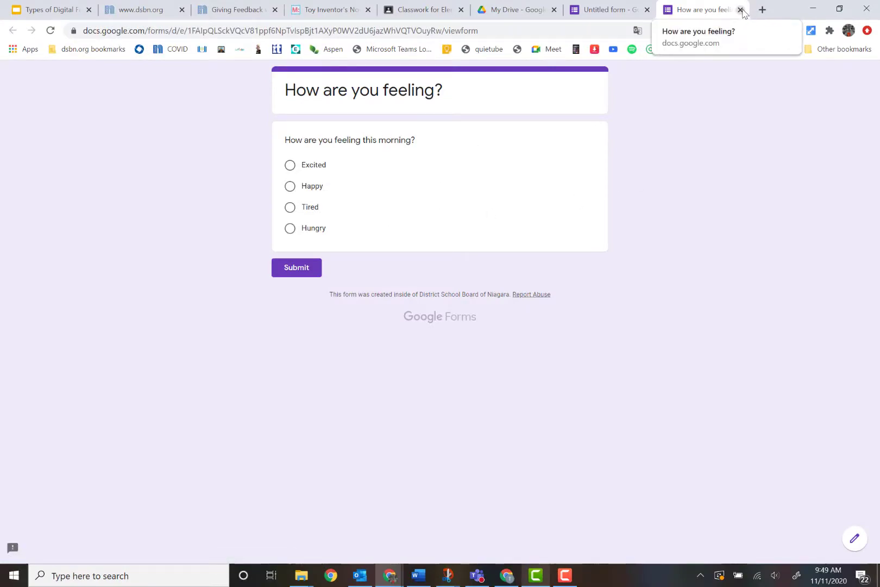
click(741, 10)
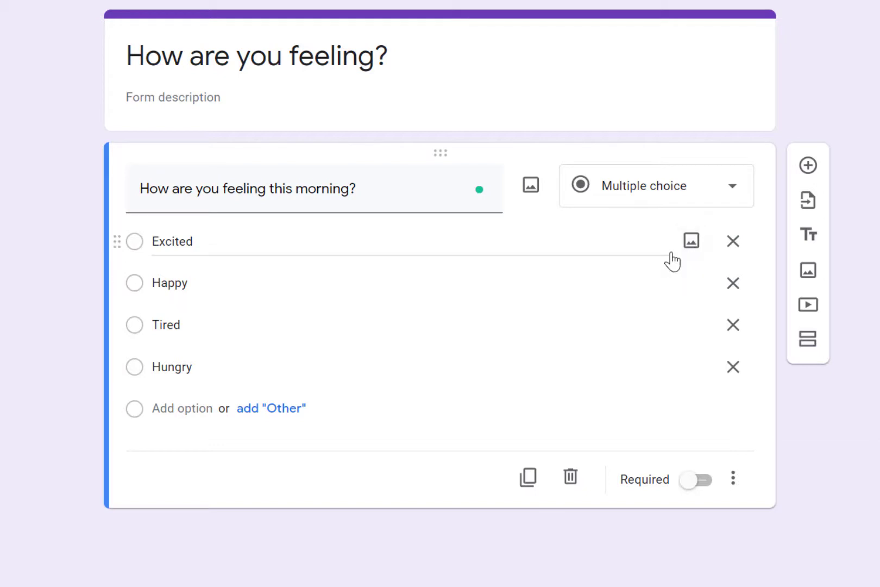
Start inserting an image for the Excited option, choosing to add it by URL.
click(701, 246)
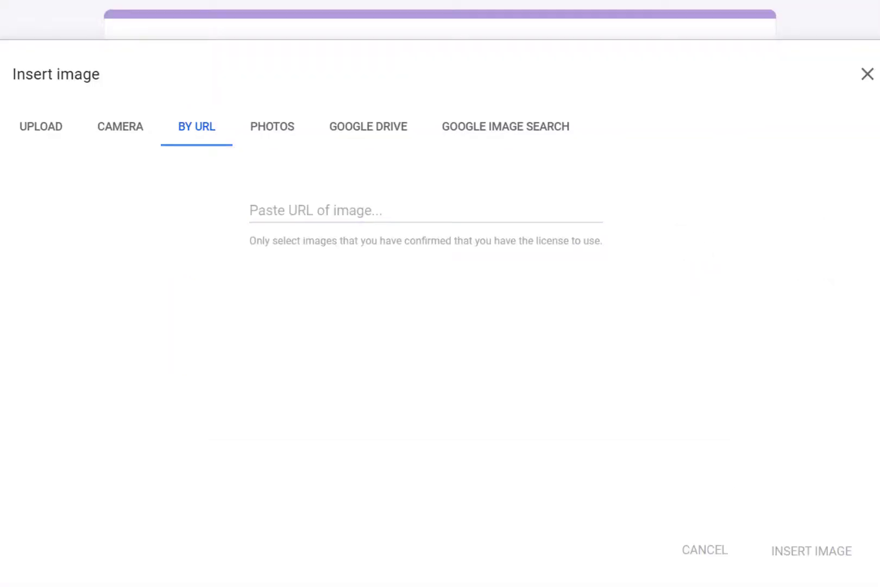
click(49, 134)
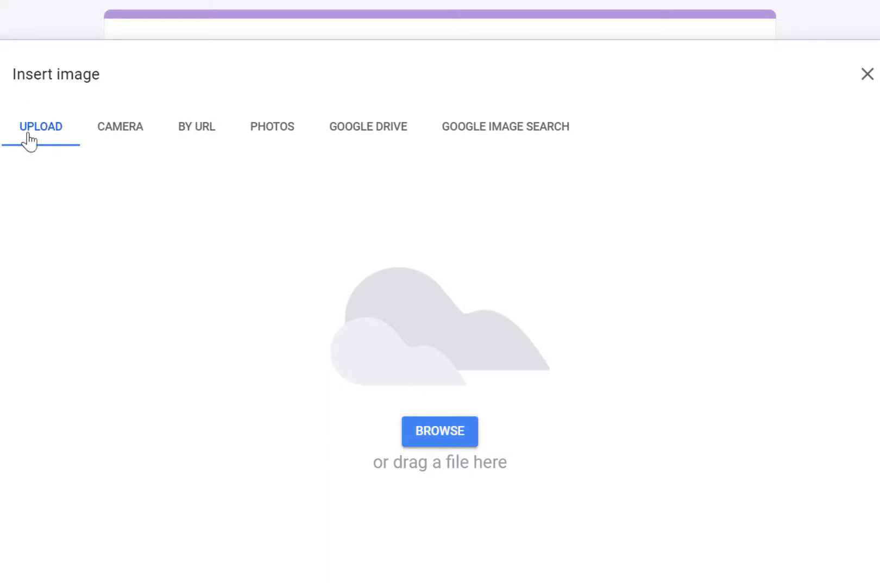
click(197, 137)
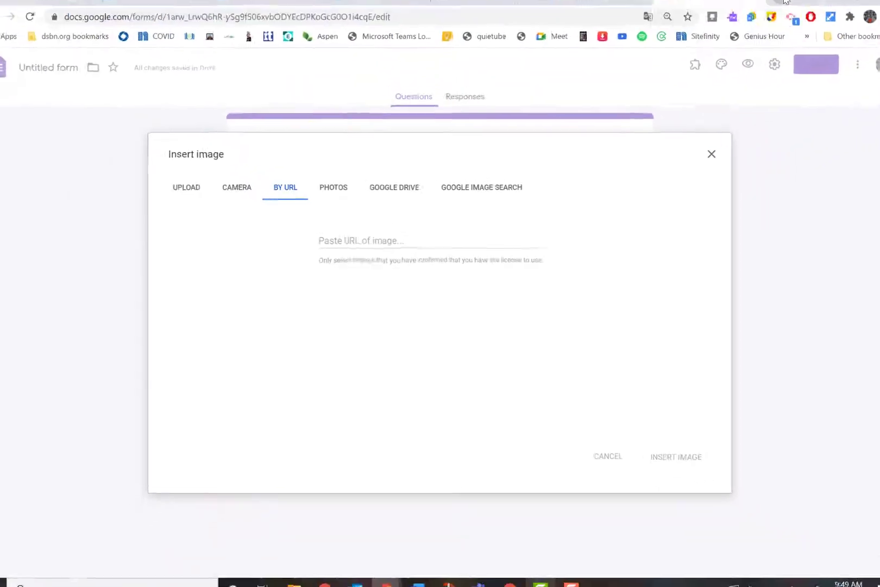
Search Google for "excited emoji" in a new browser tab.
key(ctrl+t)
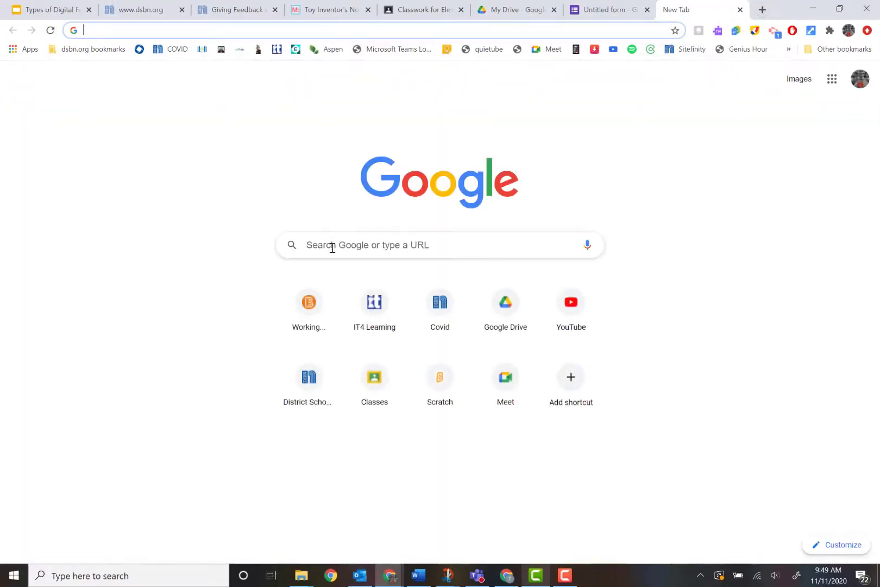
click(332, 247)
text(excit)
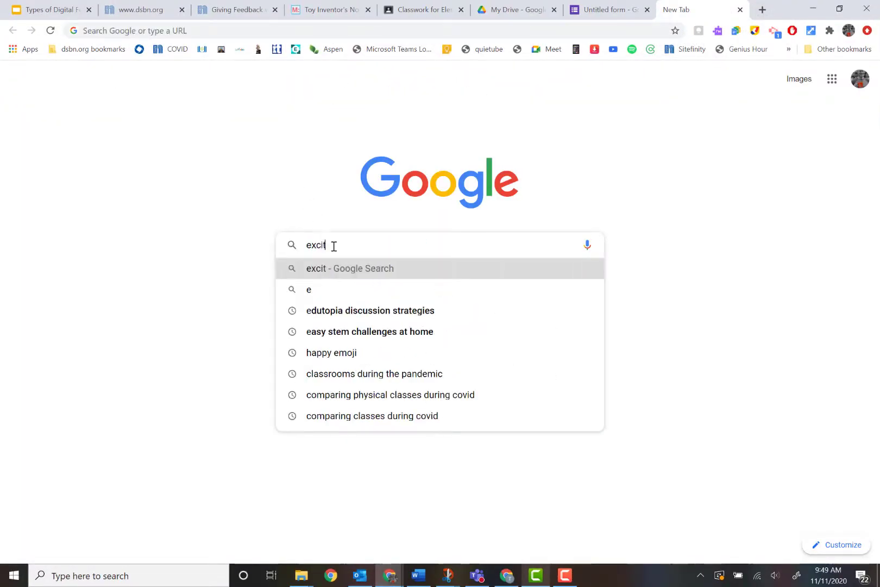
text(ed emoji)
key(Return)
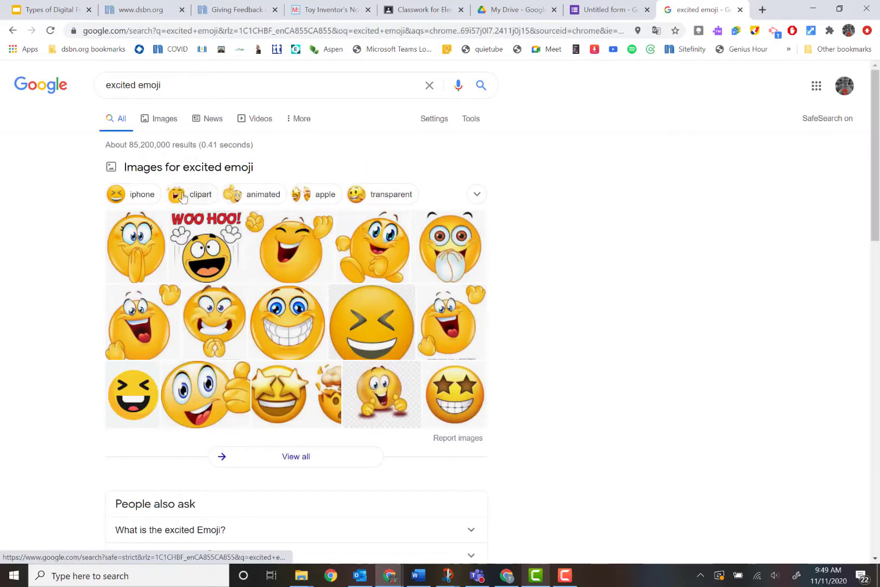
Open the laughing emoji with raised hands from the image results and copy its image address.
click(293, 249)
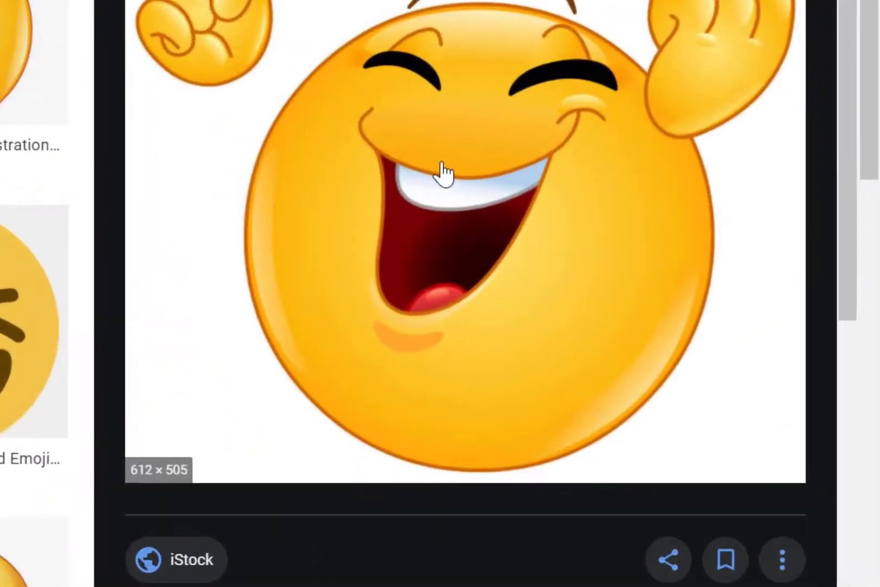
right_click(443, 173)
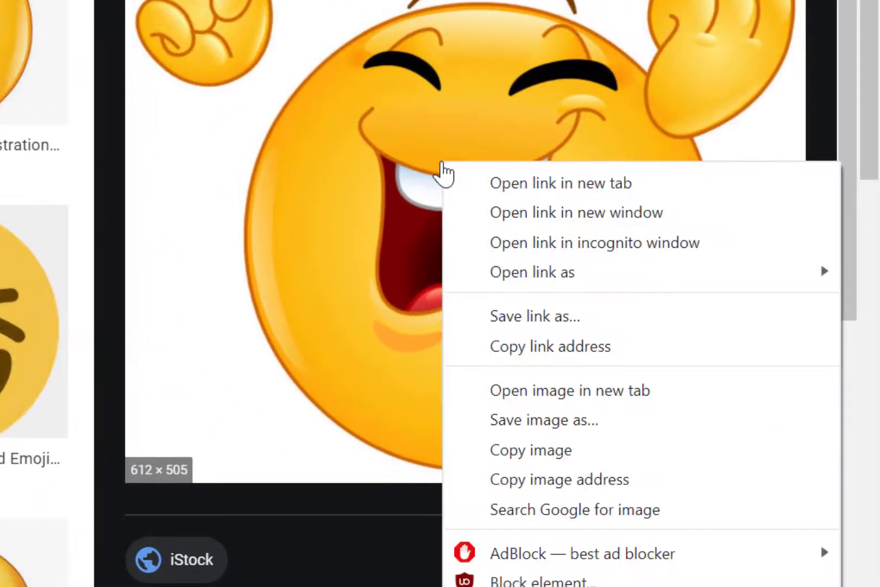
click(611, 480)
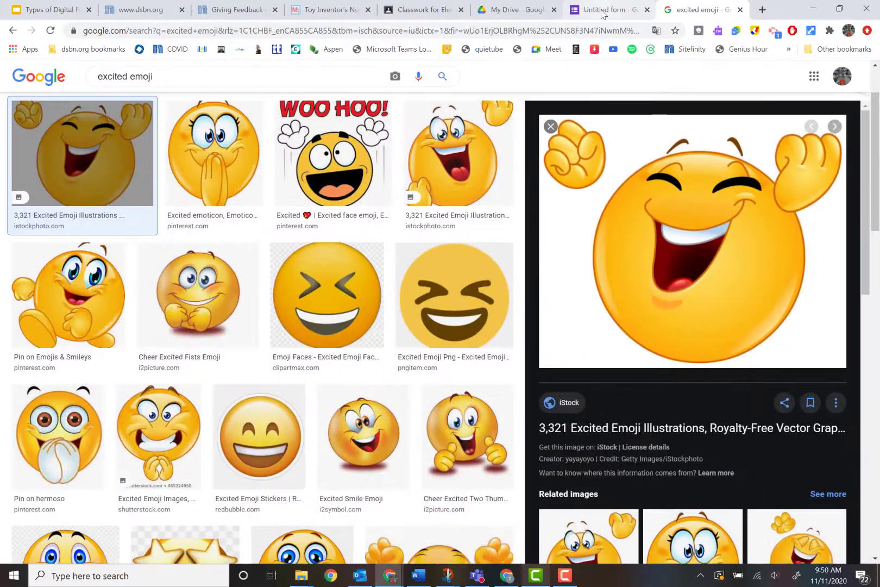
Return to the form and insert the emoji picture into the Excited option using the copied image address.
click(579, 19)
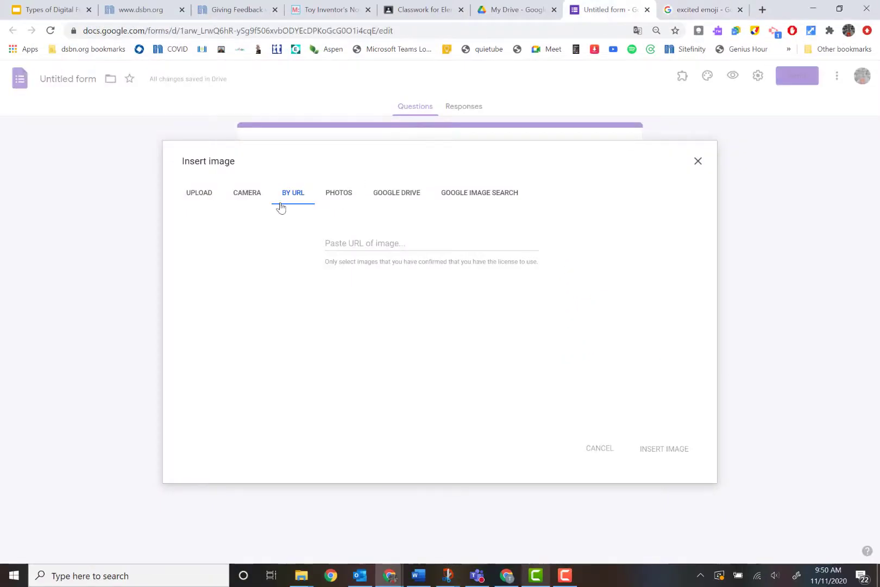
click(335, 243)
key(ctrl+v)
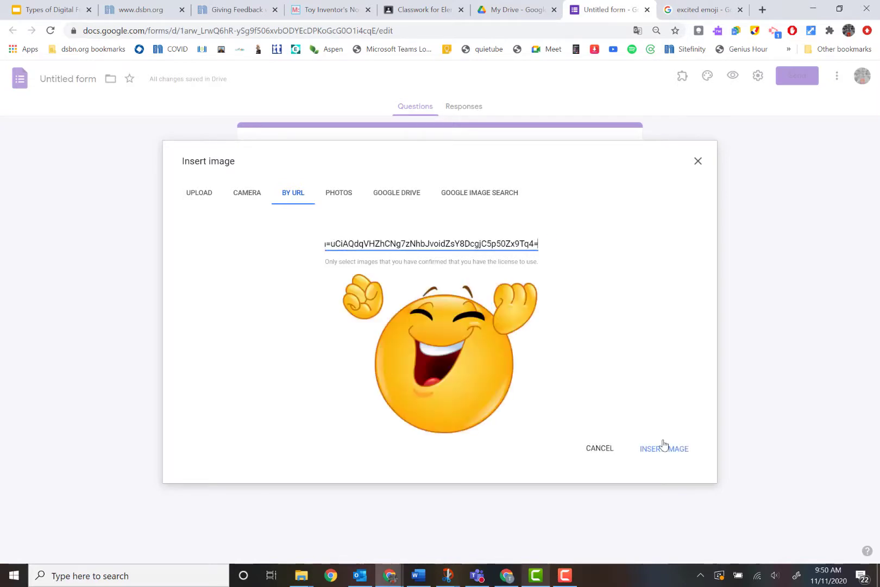
click(664, 449)
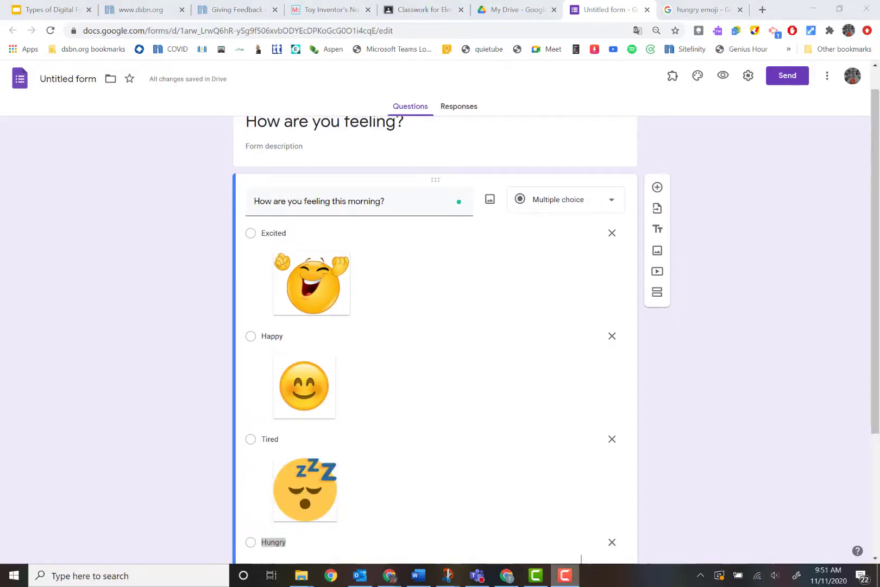
Preview the form with its emoji answer options and return to the form editor.
click(723, 76)
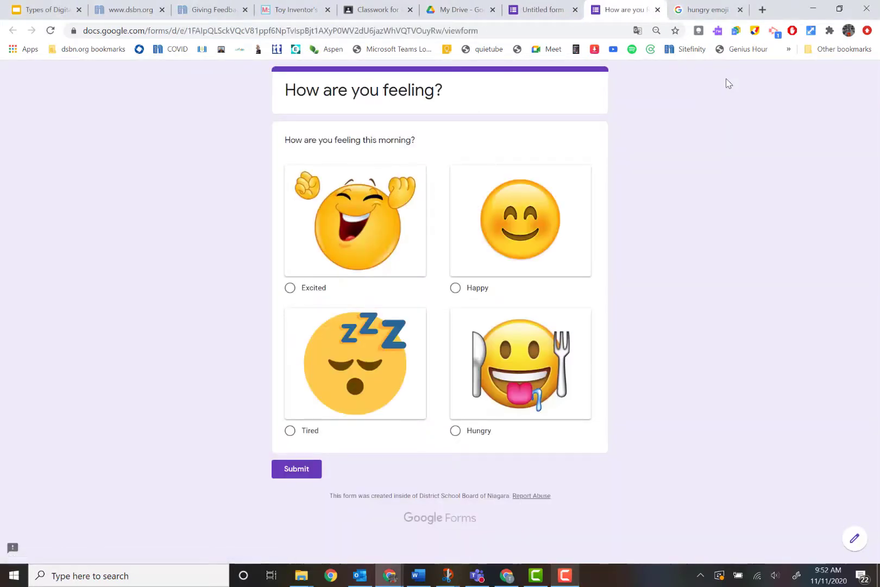
click(546, 12)
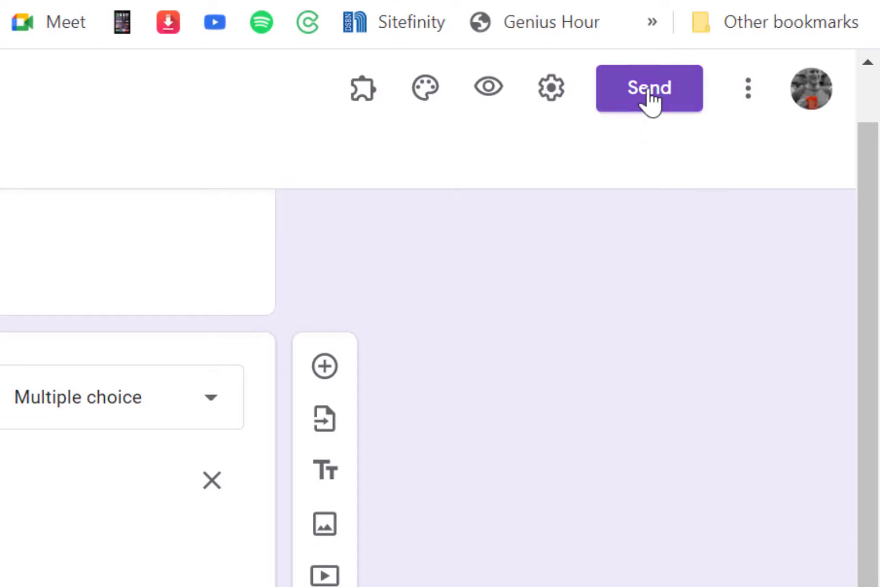
Generate a shortened link for sending the form and copy it.
click(649, 92)
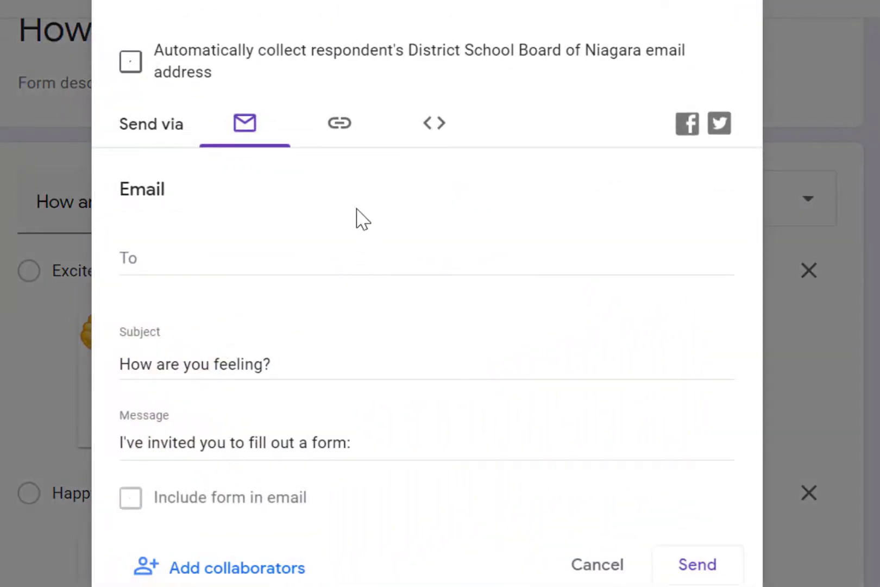
click(341, 134)
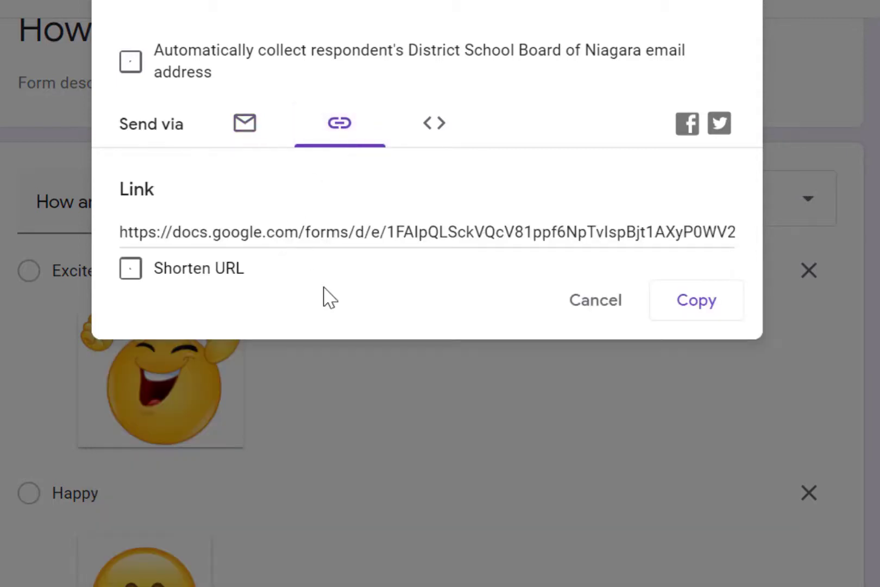
click(131, 270)
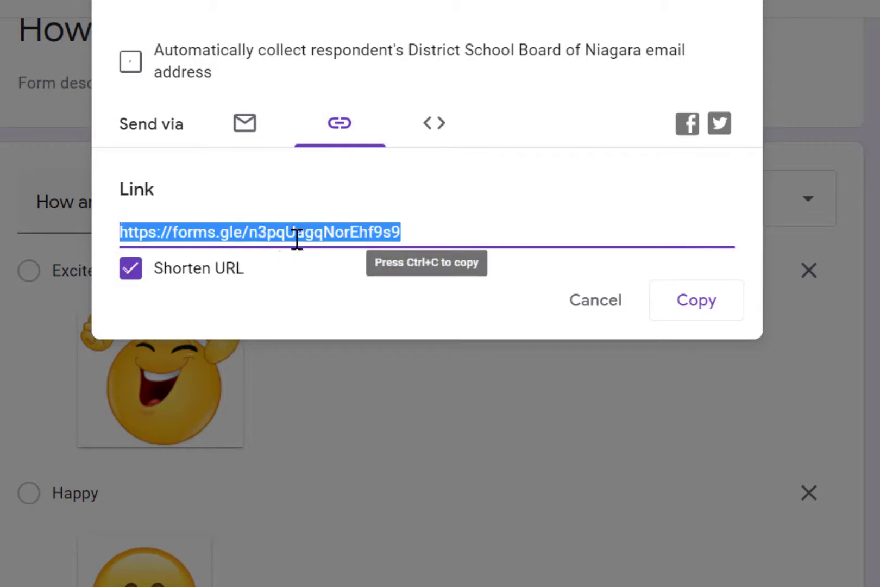
click(696, 301)
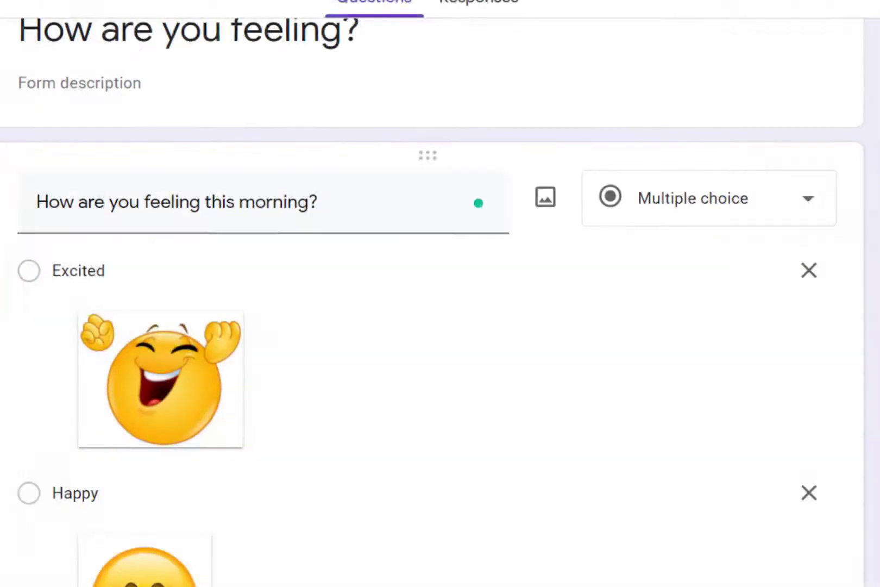
Switch to the Google Classroom classwork page and start a new quiz assignment.
click(367, 11)
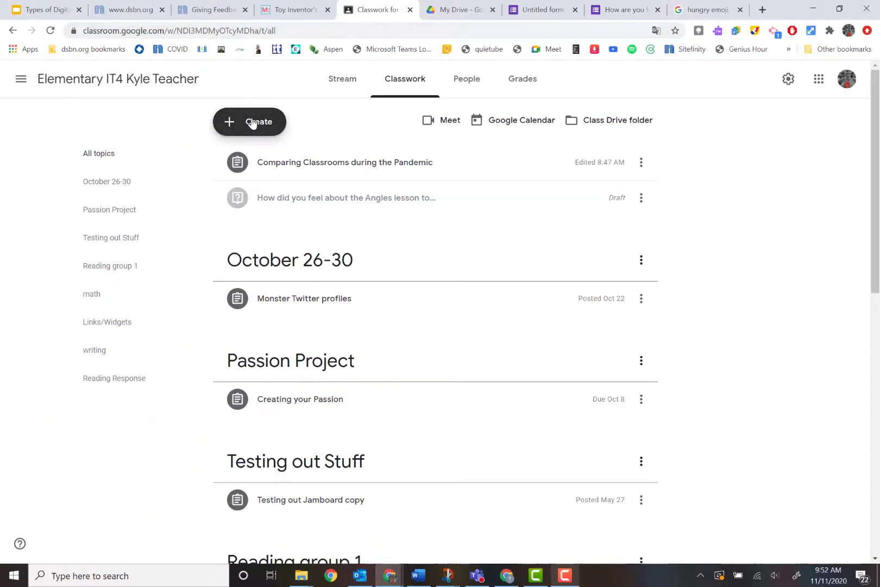
click(250, 122)
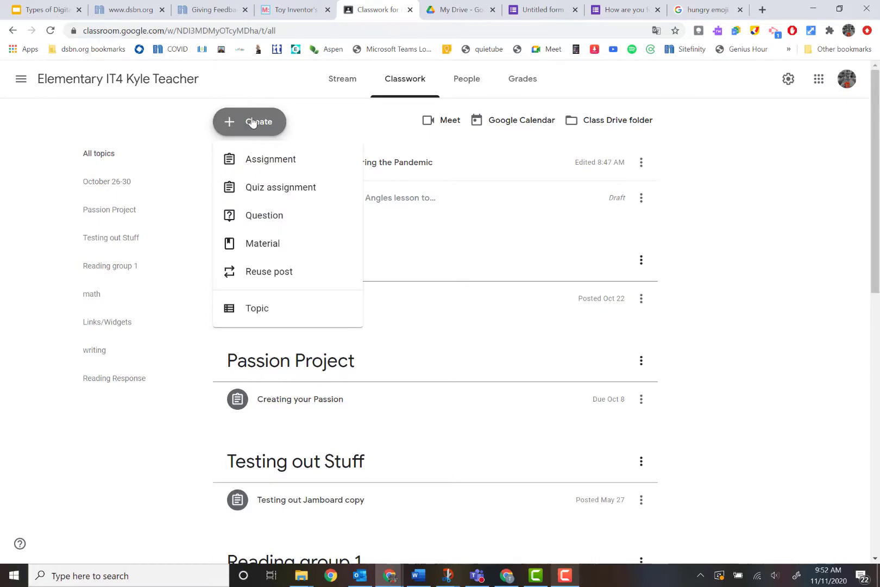
click(306, 194)
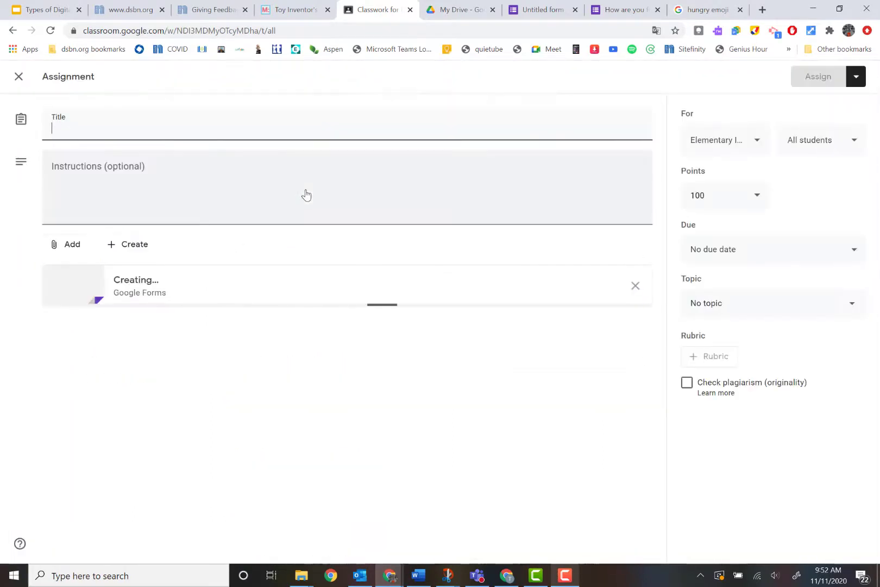
Remove the blank quiz attachment from the assignment and attach the emoji form named "Untitled form" from Google Drive.
click(635, 286)
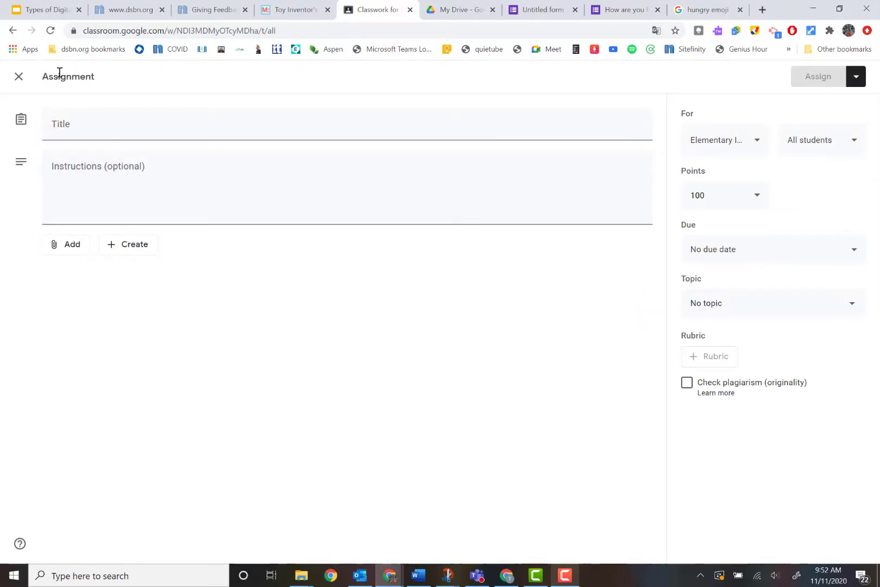
click(67, 252)
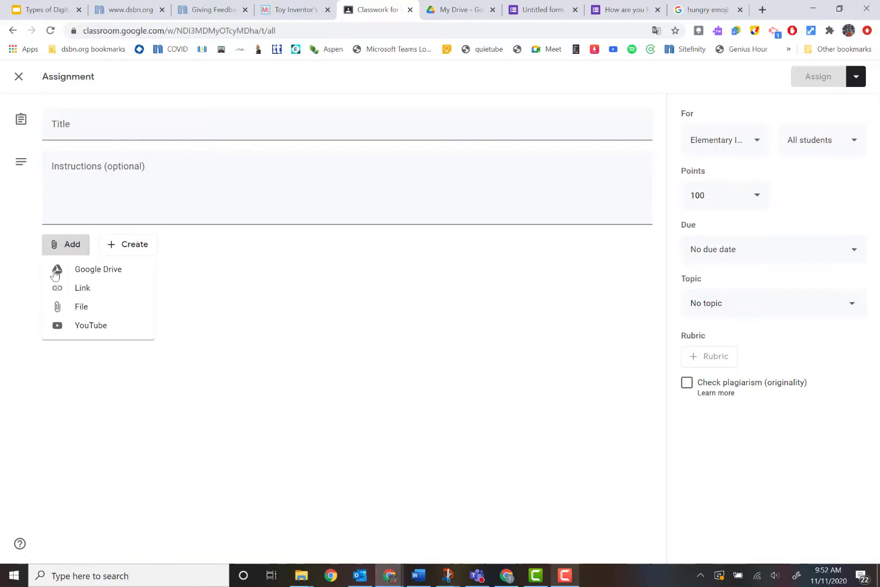
click(106, 271)
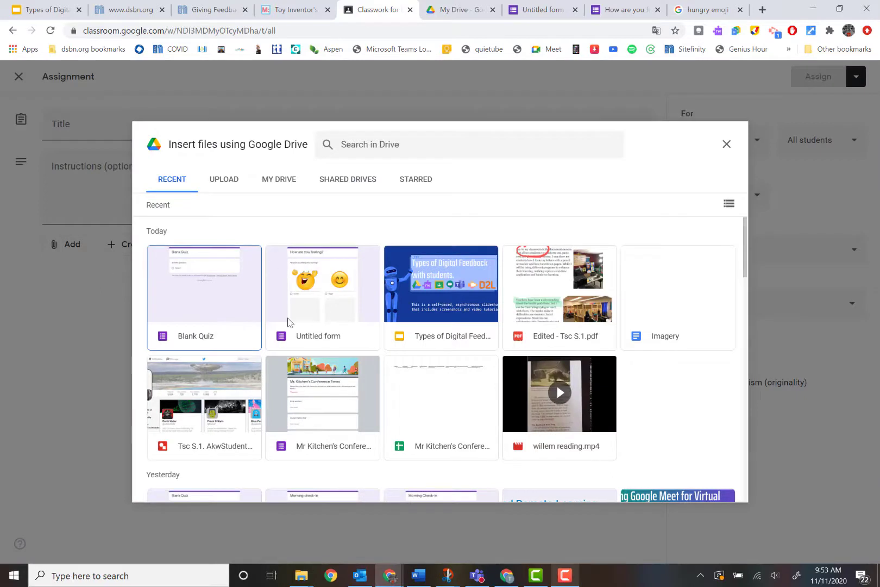
click(314, 284)
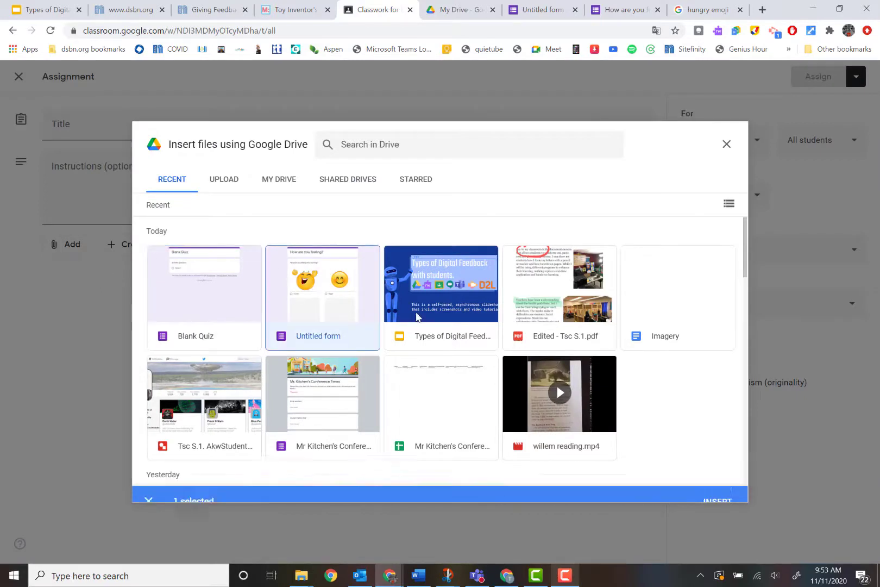
click(717, 487)
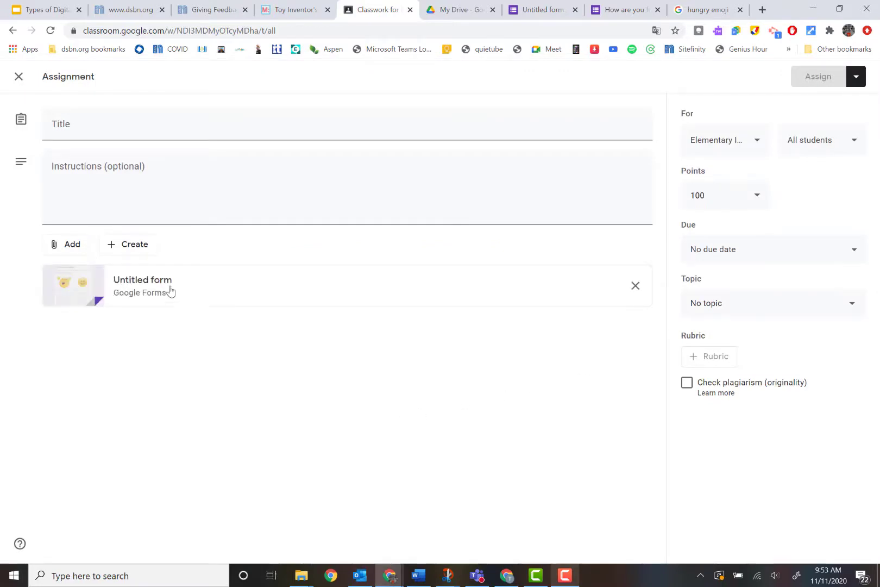
Add the copied shortened form link to the assignment as a link attachment.
click(62, 247)
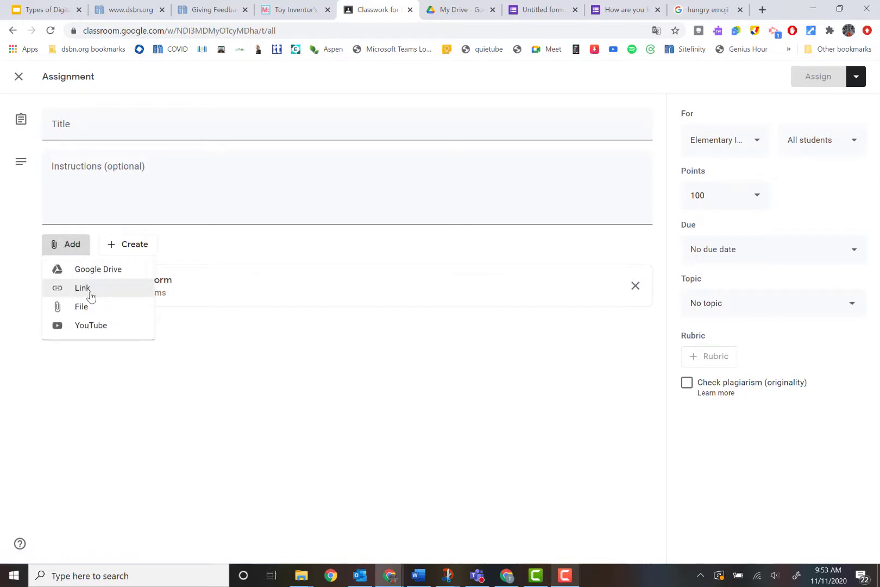
click(90, 296)
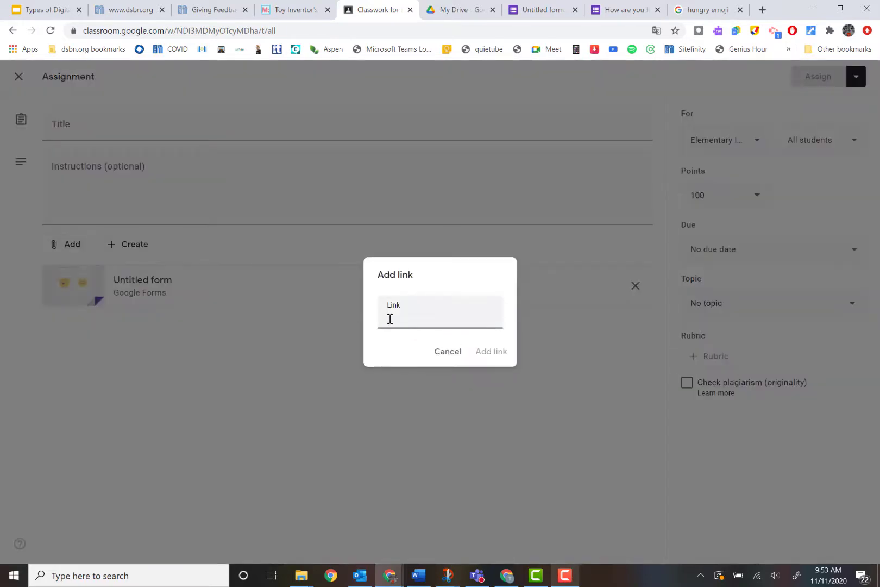
text(https://forms.gle/n3pqUagqNorEhf9s9)
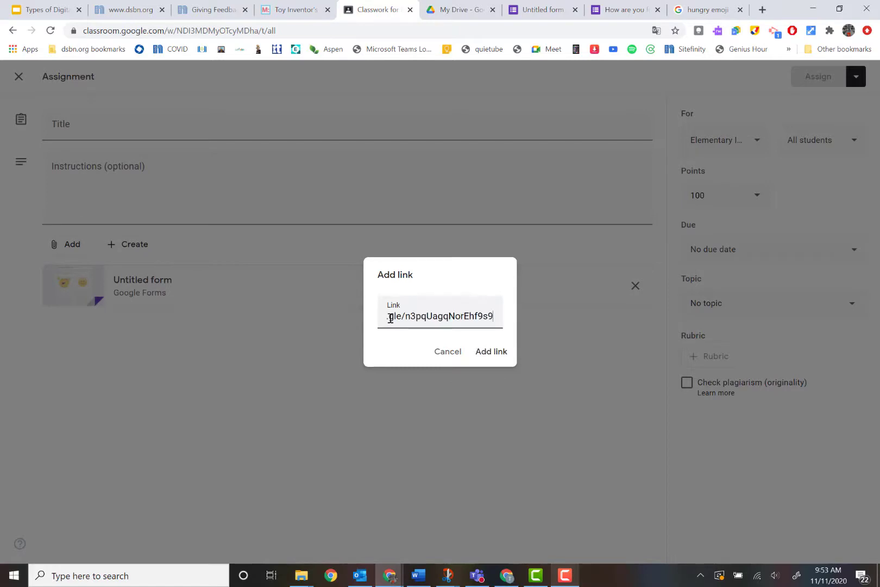
click(488, 352)
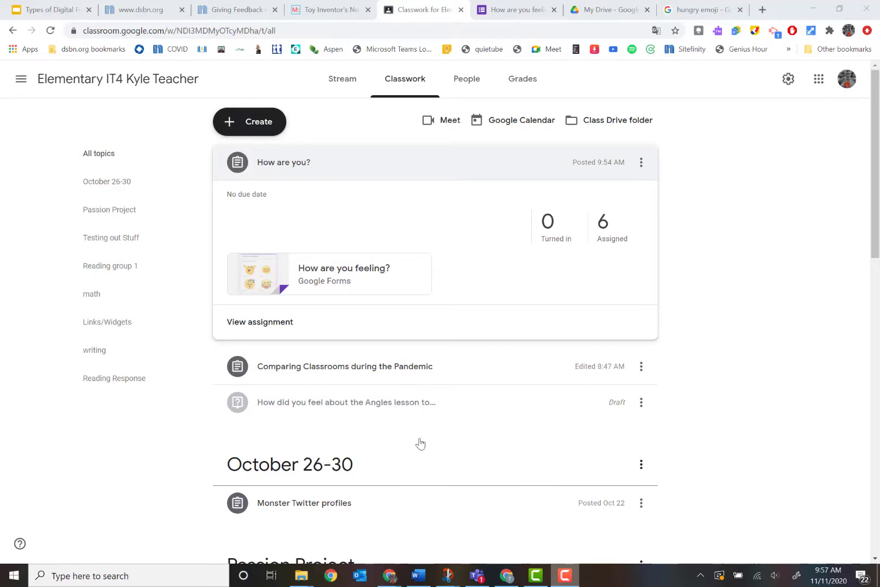
Open the "How are you feeling?" form from the posted "How are you?" assignment and submit the answer Excited.
click(339, 287)
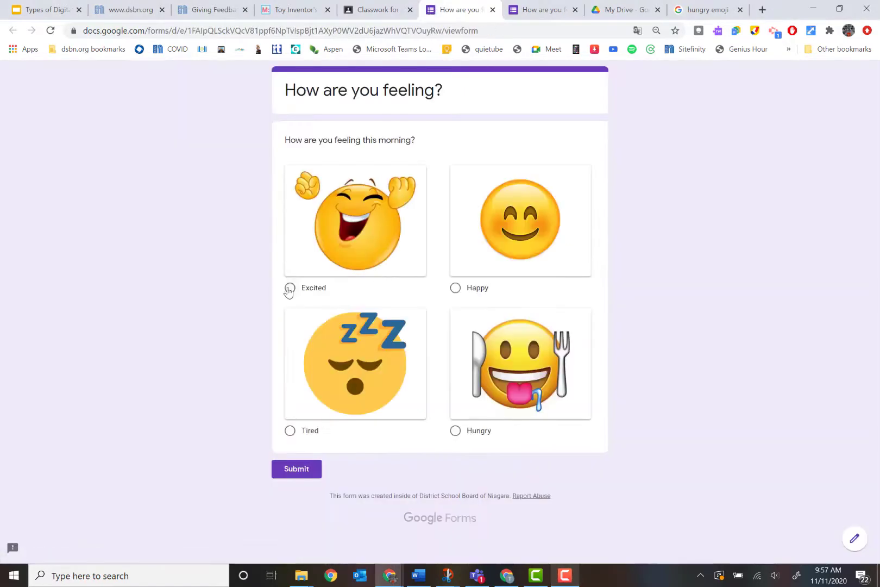
click(290, 288)
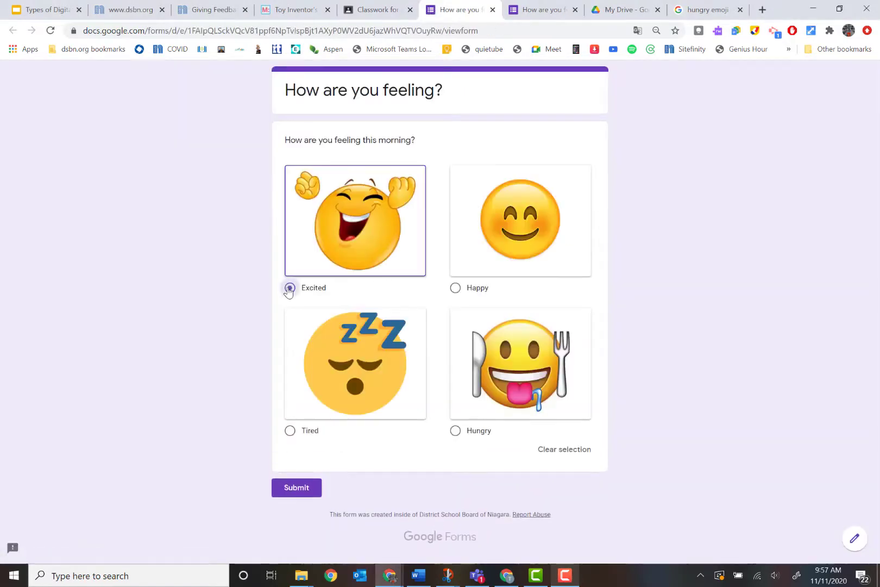
click(294, 494)
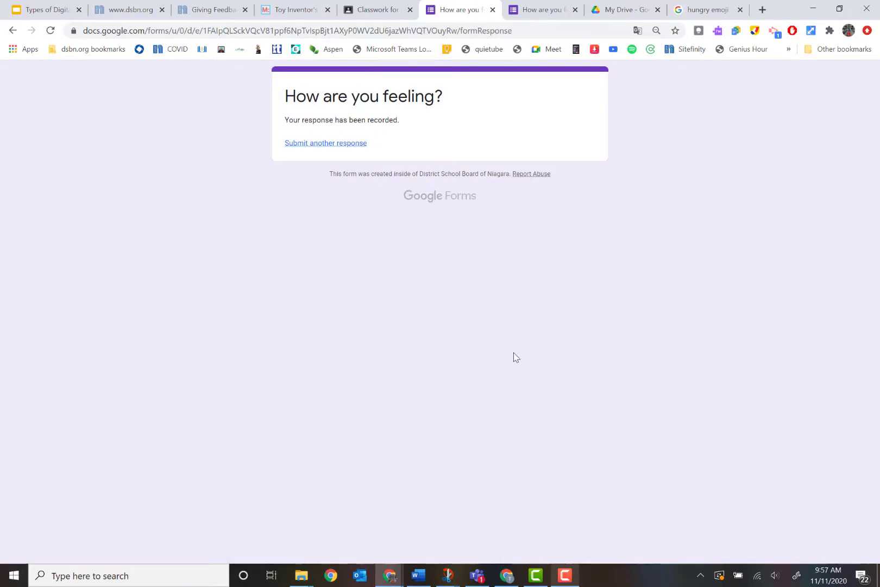
Return to the form editor and view the summary of responses to the feelings question.
click(539, 9)
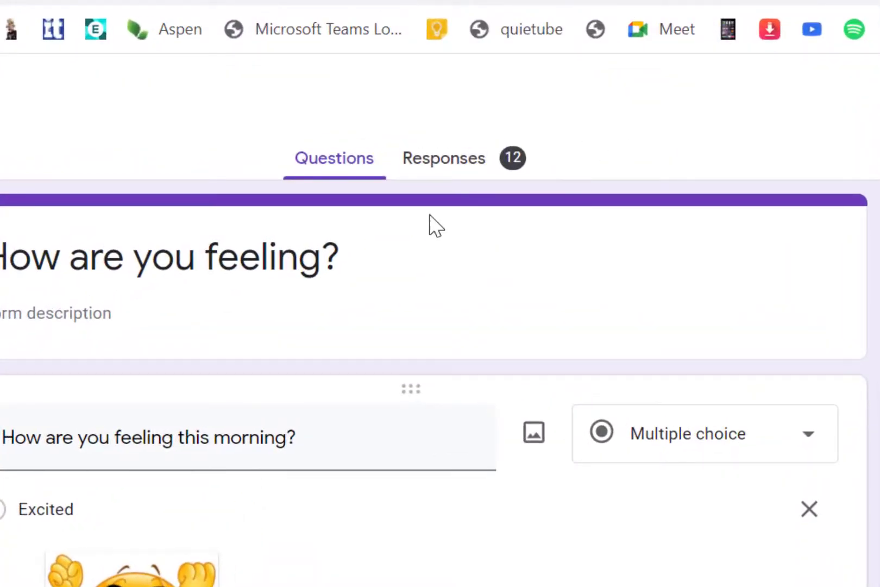
click(444, 162)
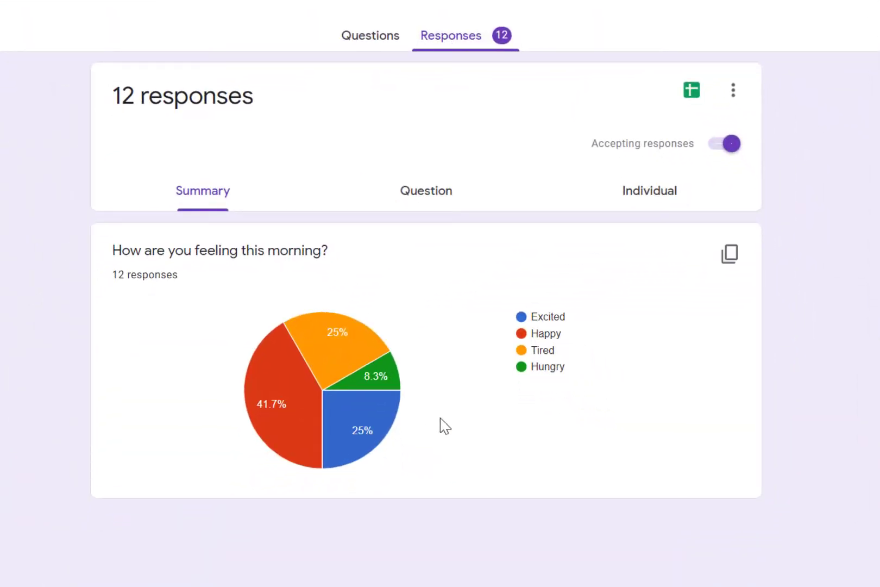